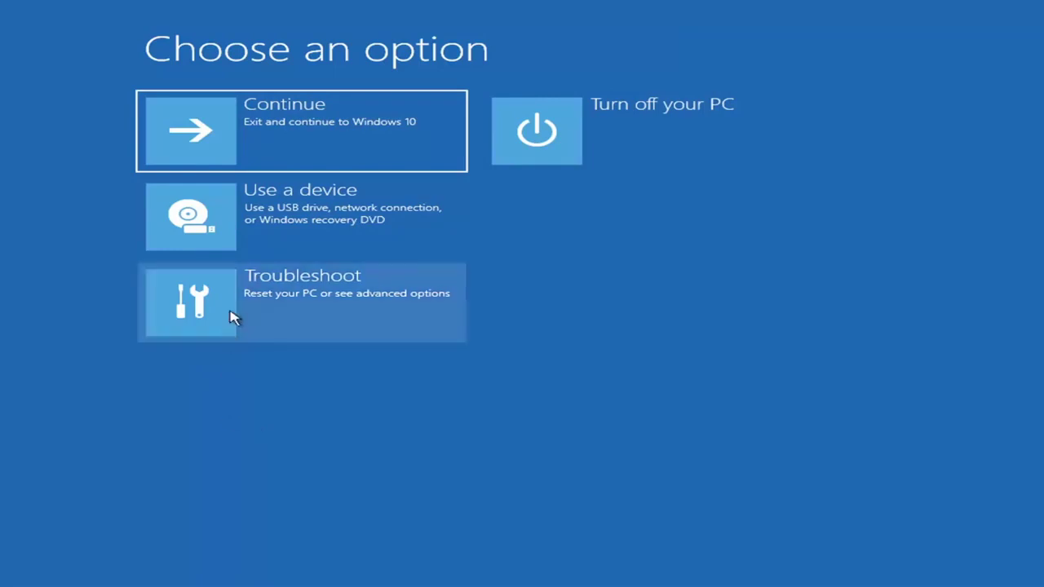
# Run Startup Repair from the advanced troubleshooting options
pyautogui.click(389, 309)
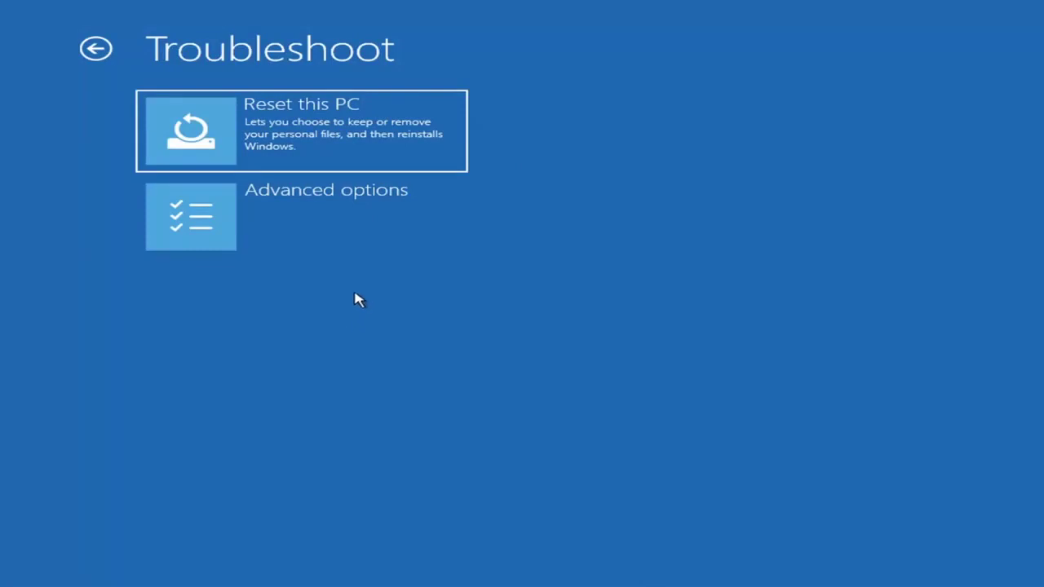
pyautogui.click(327, 222)
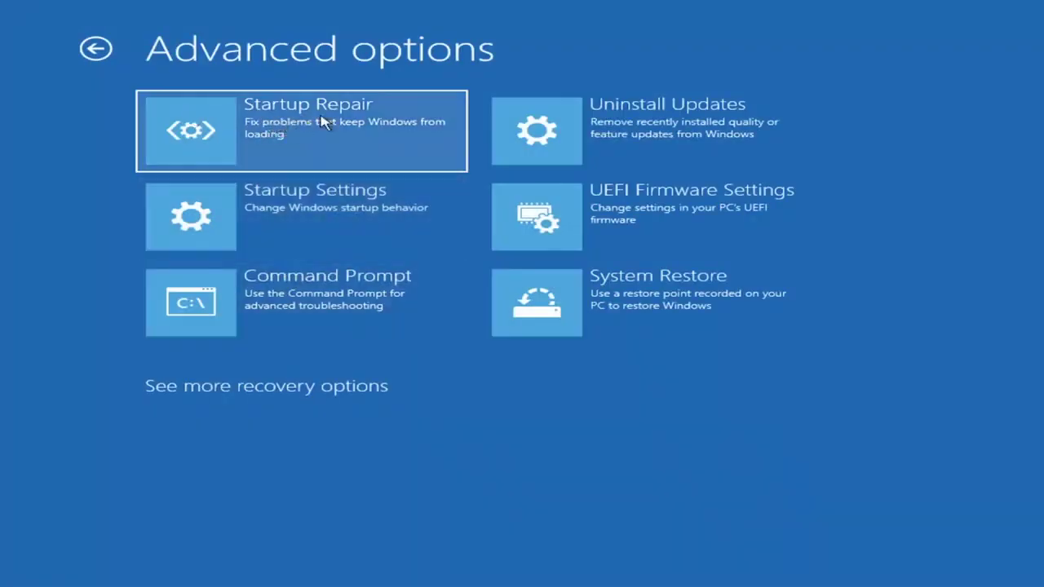
pyautogui.click(271, 140)
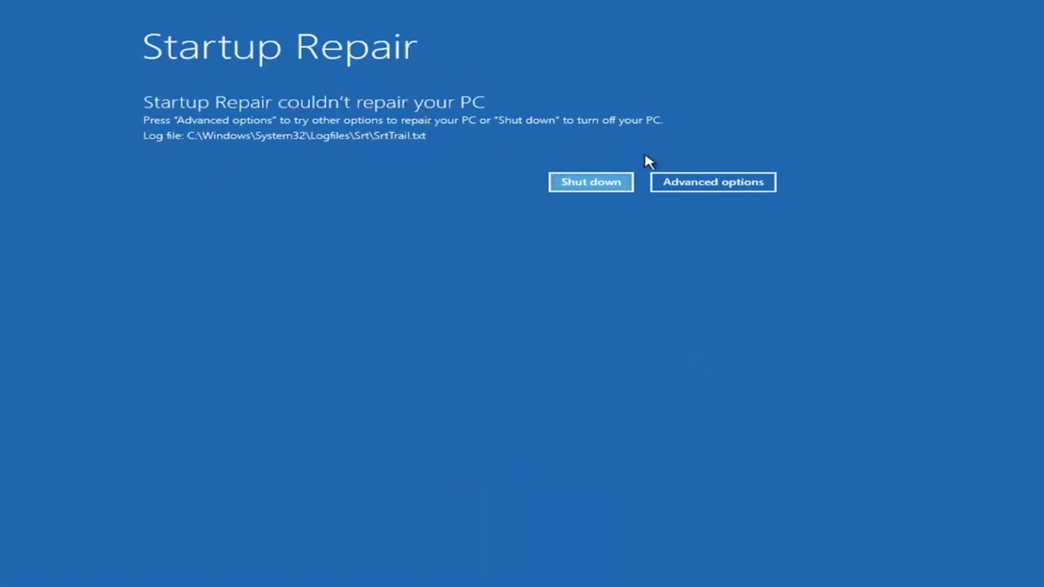
# Leave Startup Repair, review Startup Settings in the advanced troubleshooting options, and return to the advanced options
pyautogui.click(734, 183)
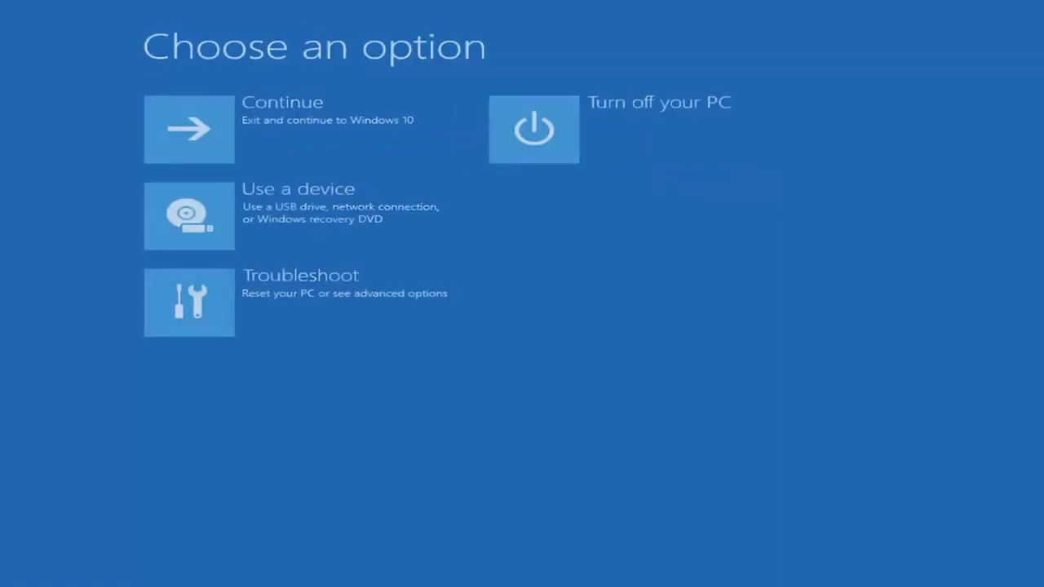
pyautogui.click(318, 303)
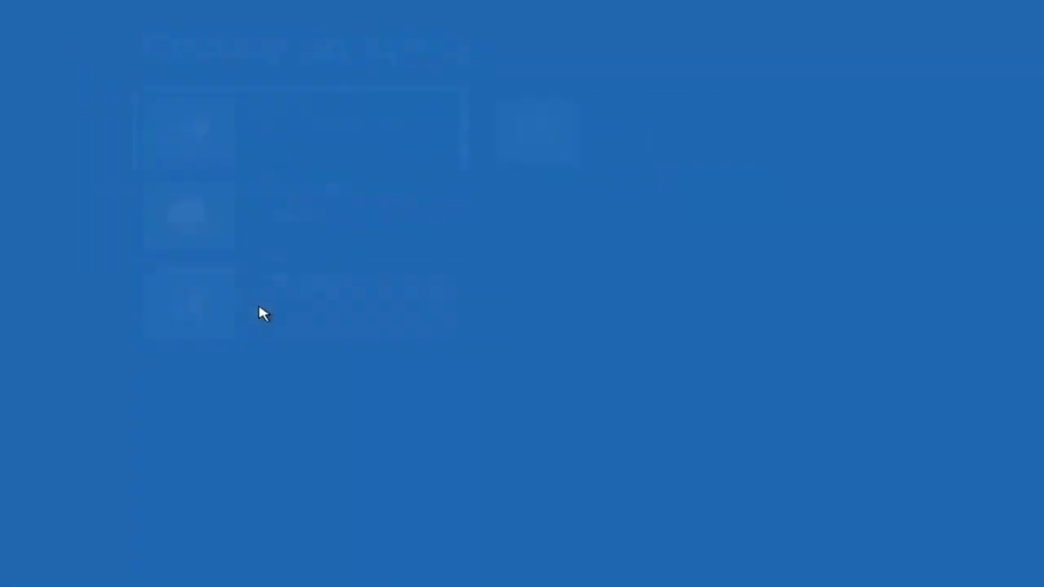
pyautogui.click(273, 229)
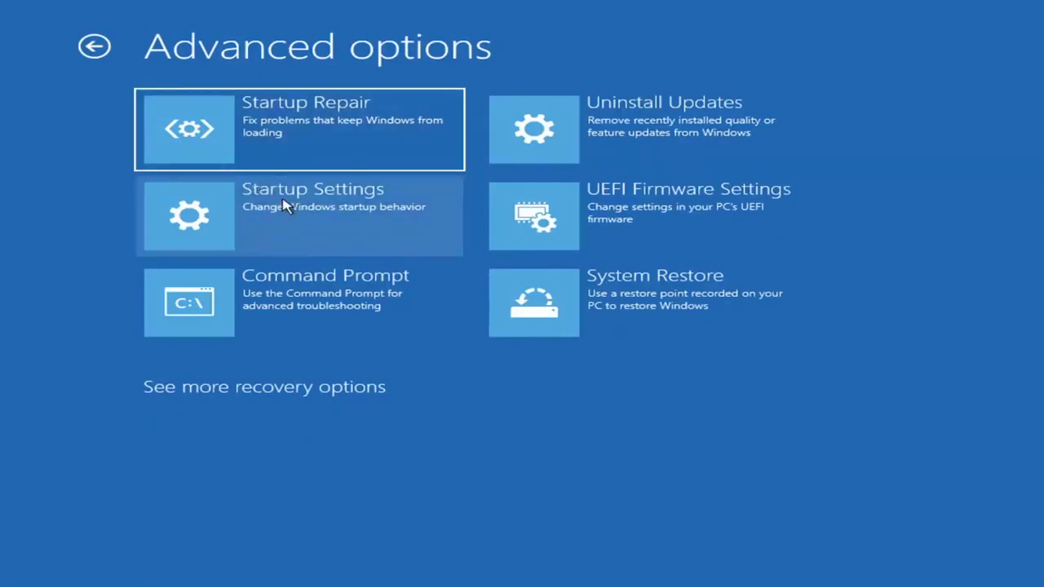
pyautogui.click(269, 216)
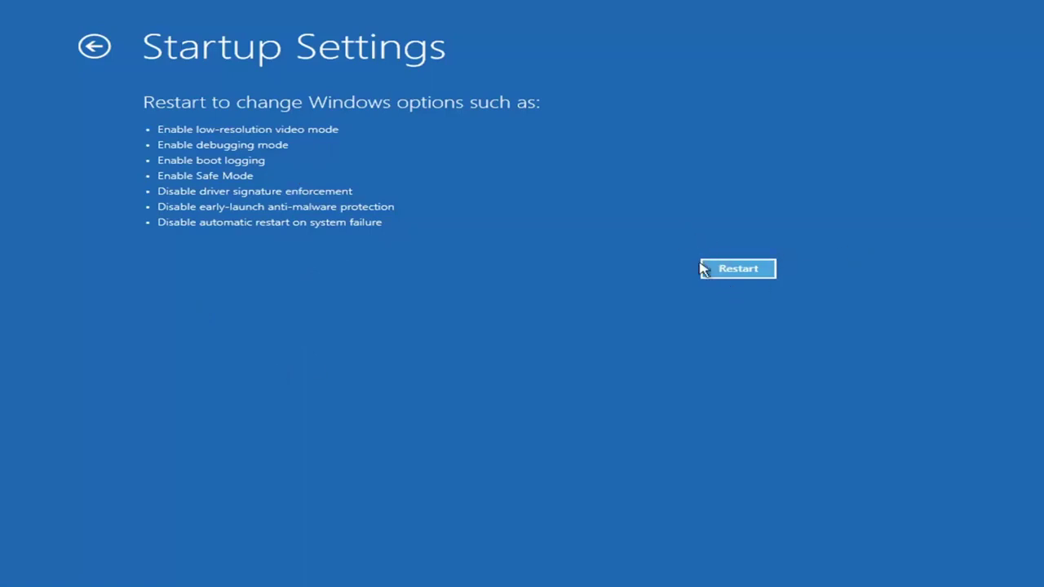
pyautogui.click(756, 270)
pyautogui.click(83, 47)
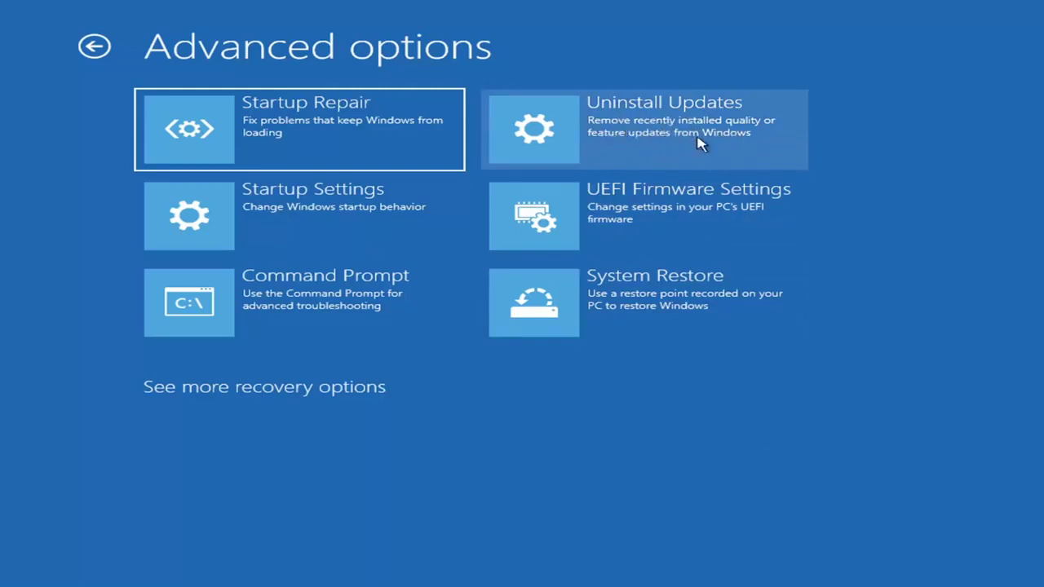
# Review the Uninstall Updates choices for the latest quality and feature updates, and return to the advanced options
pyautogui.click(610, 133)
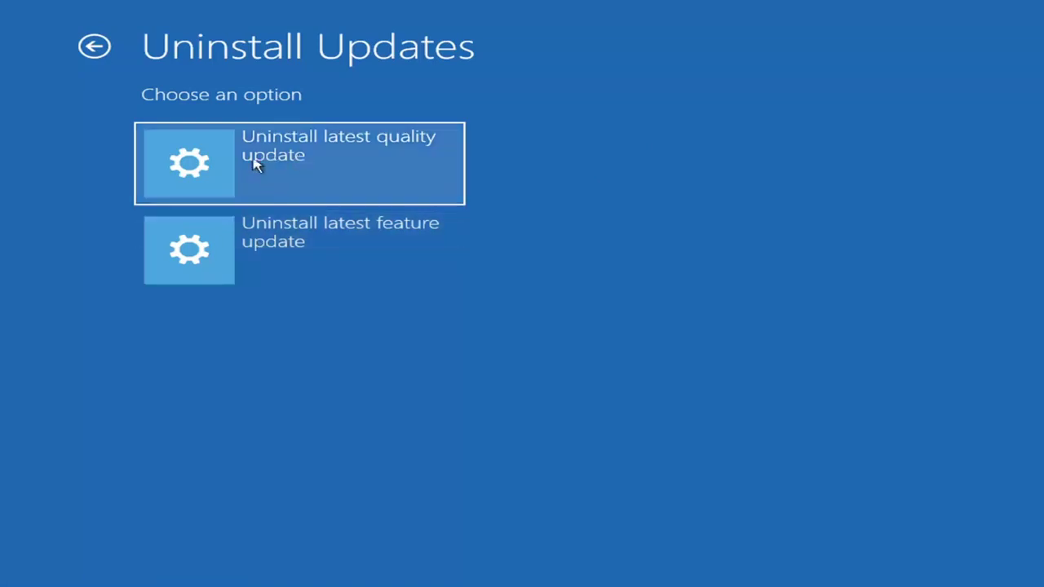
pyautogui.click(368, 149)
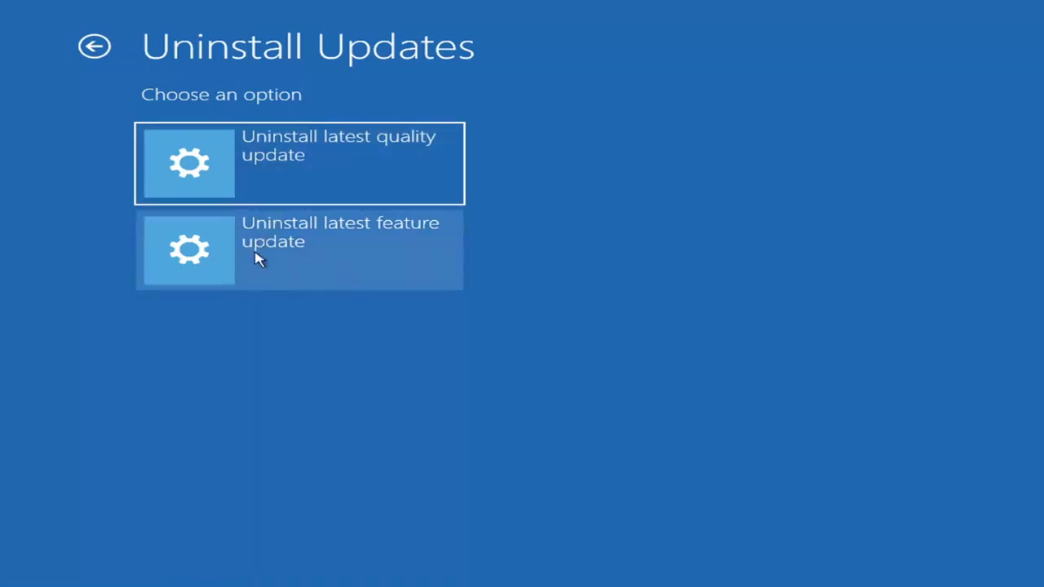
pyautogui.click(107, 47)
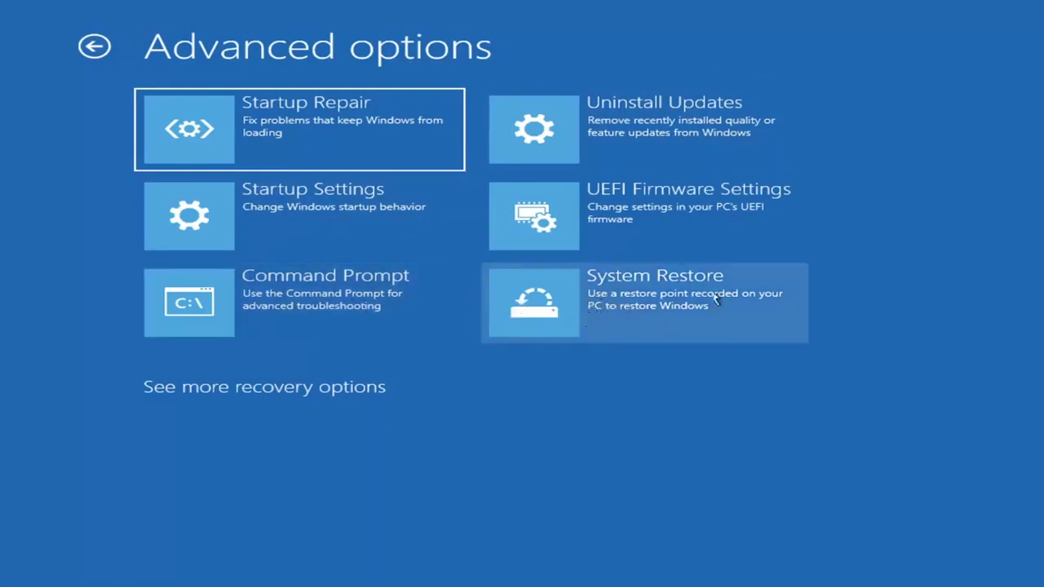
# Use System Restore to return the computer to the "Before Updates" restore point from 7/9/2021 12:37:05 PM, and restart it
pyautogui.click(681, 318)
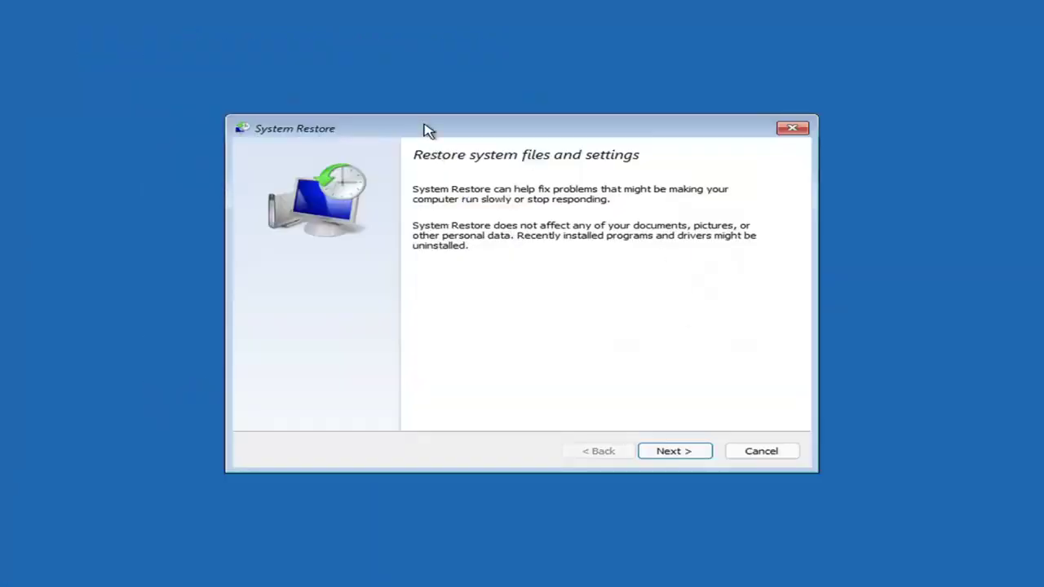
pyautogui.click(665, 454)
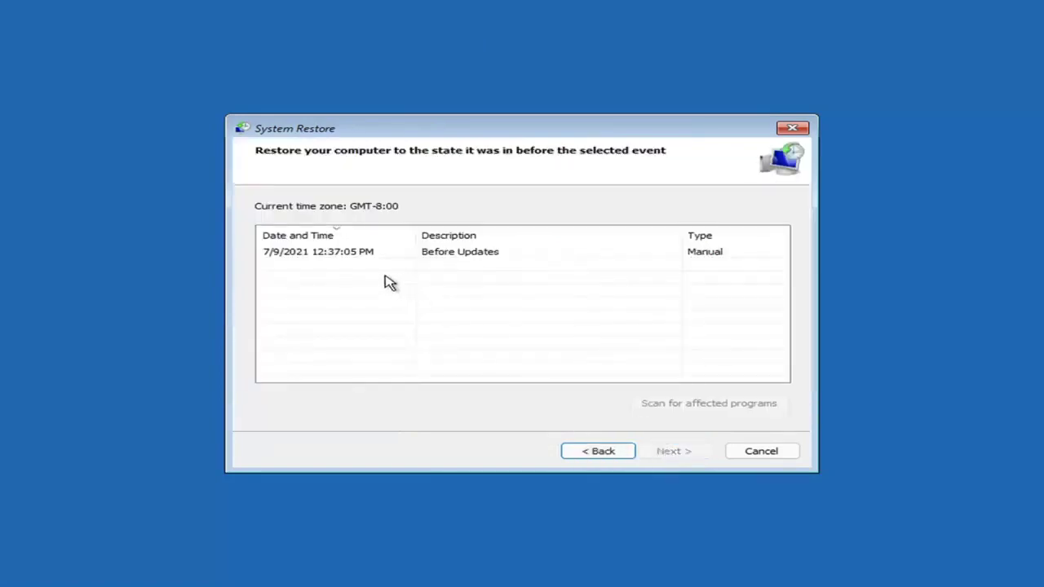
pyautogui.click(321, 258)
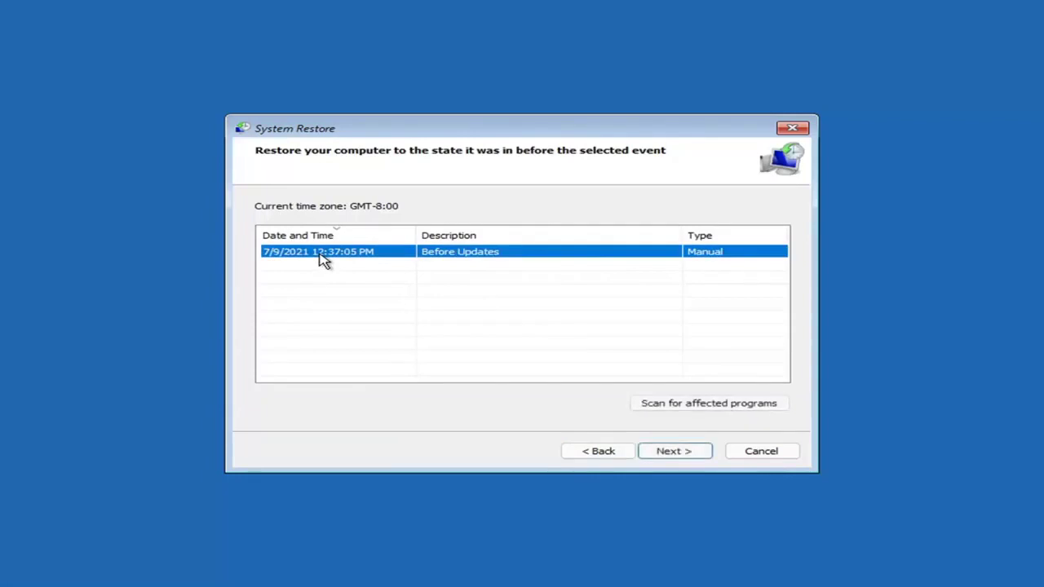
pyautogui.click(688, 453)
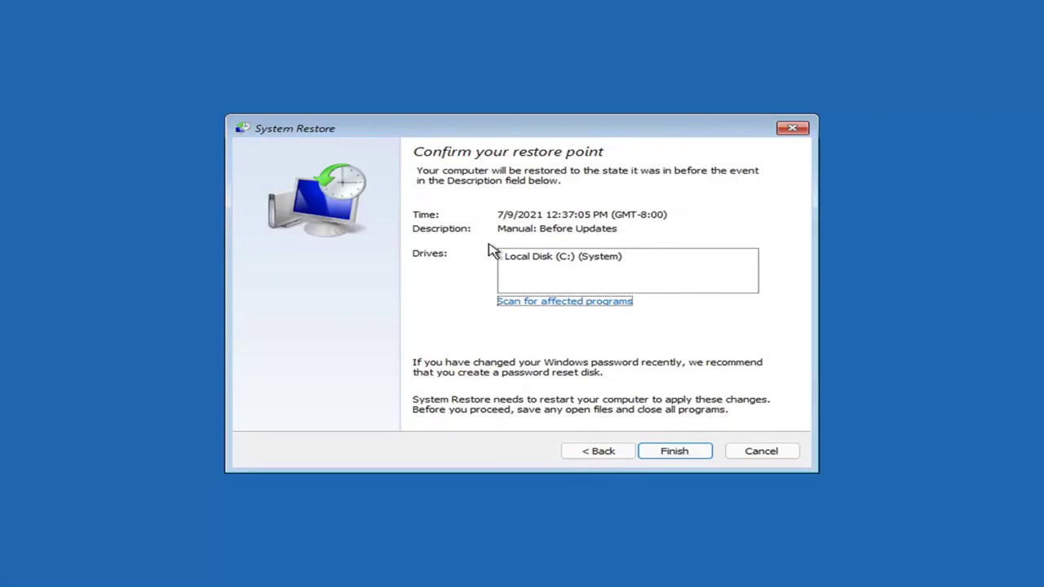
pyautogui.click(676, 457)
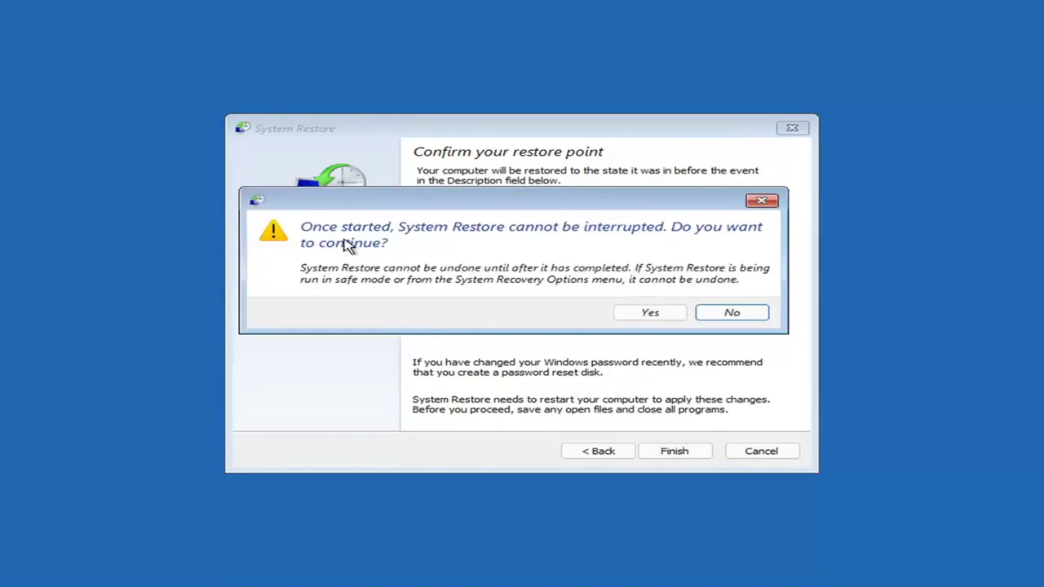
pyautogui.click(650, 315)
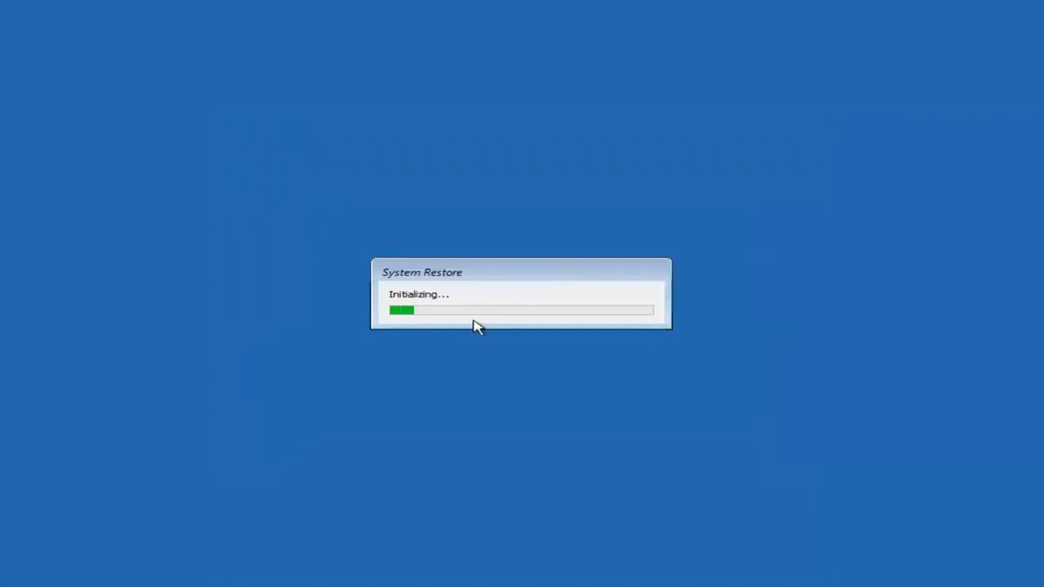
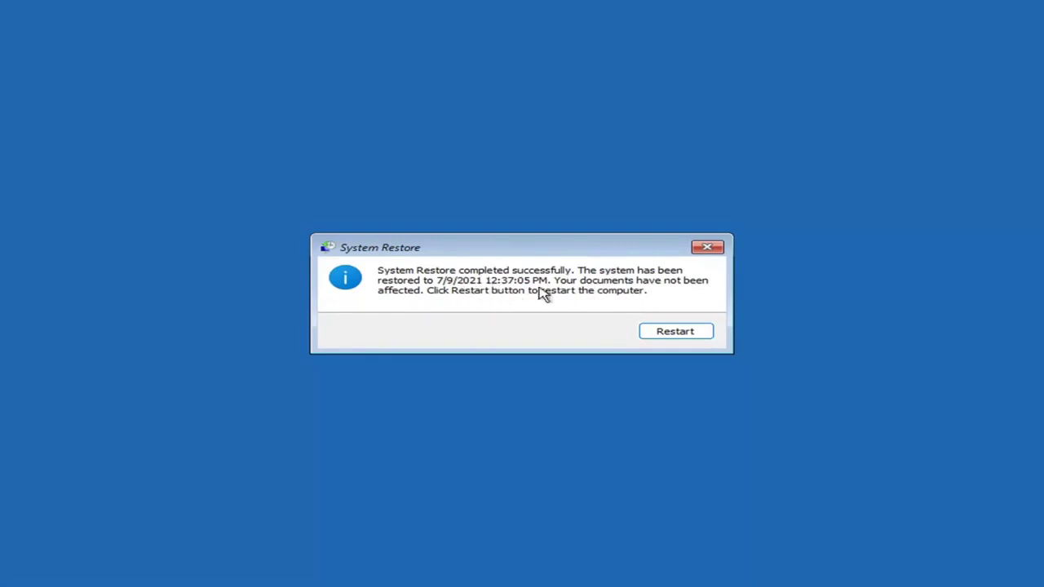
pyautogui.click(668, 335)
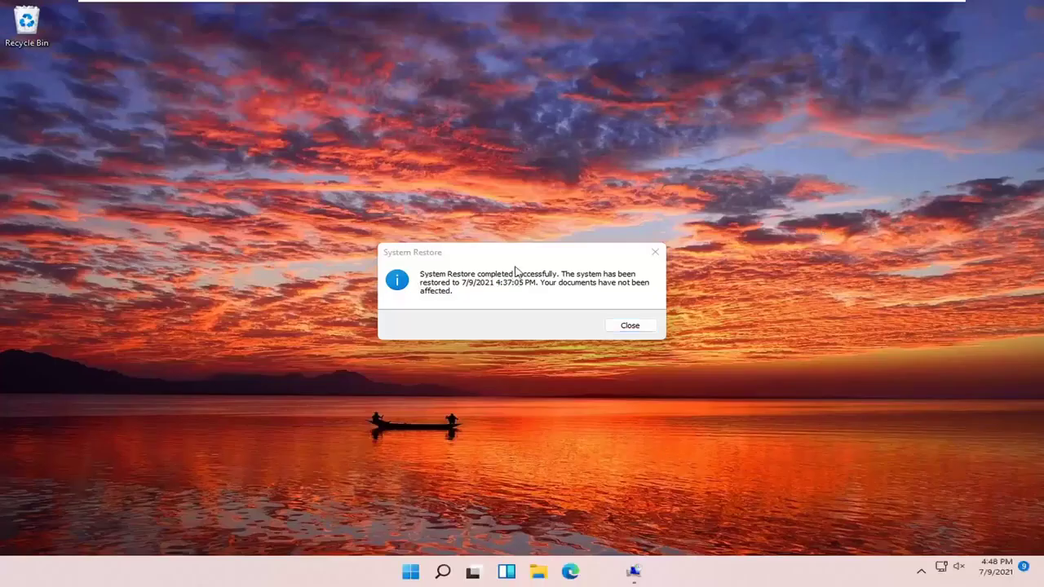
pyautogui.click(656, 252)
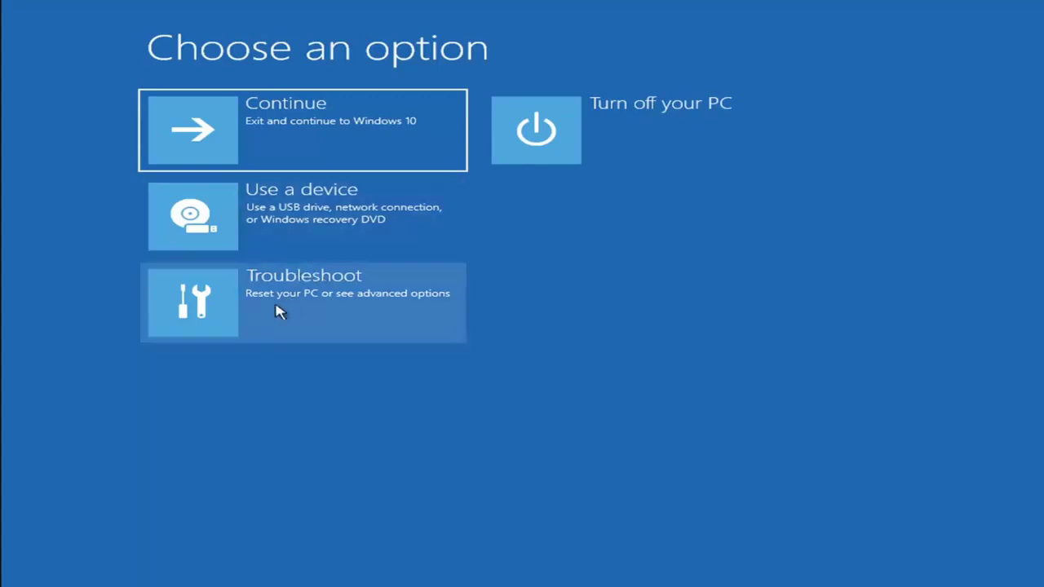
# Review the Reset this PC choices for keeping files or removing everything, and return to the main recovery options
pyautogui.click(306, 312)
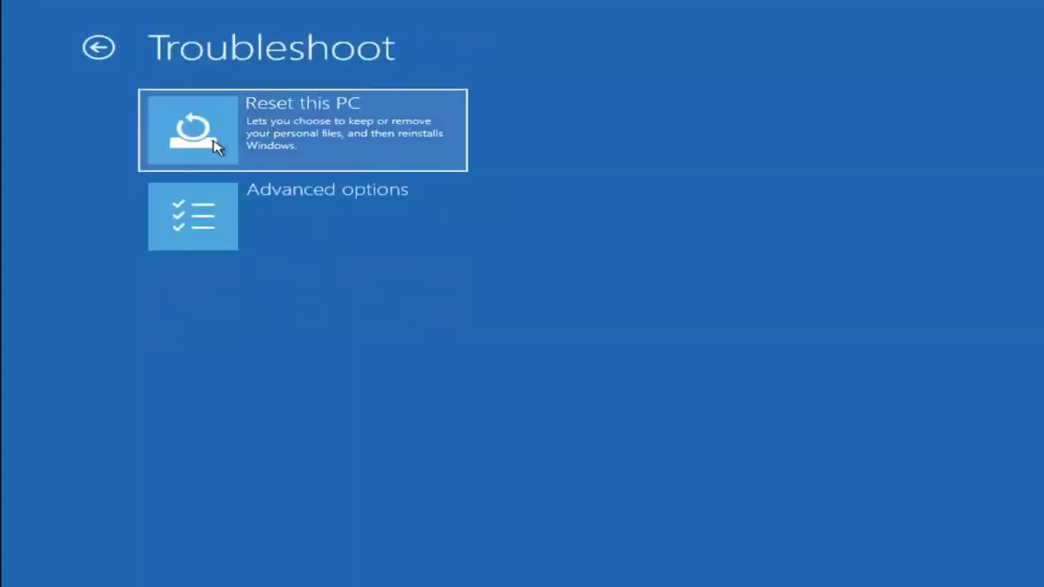
pyautogui.click(342, 146)
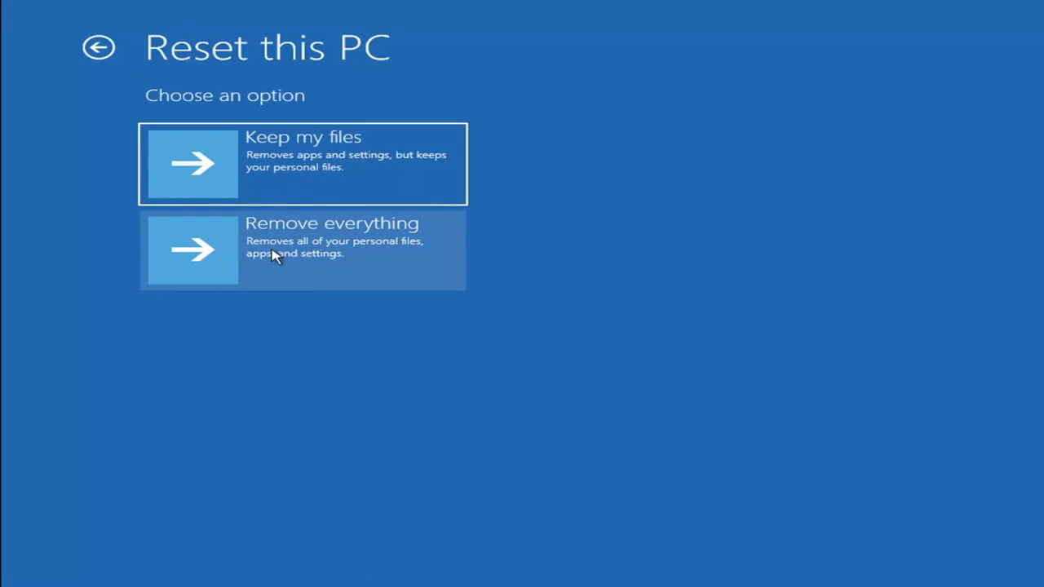
pyautogui.click(286, 137)
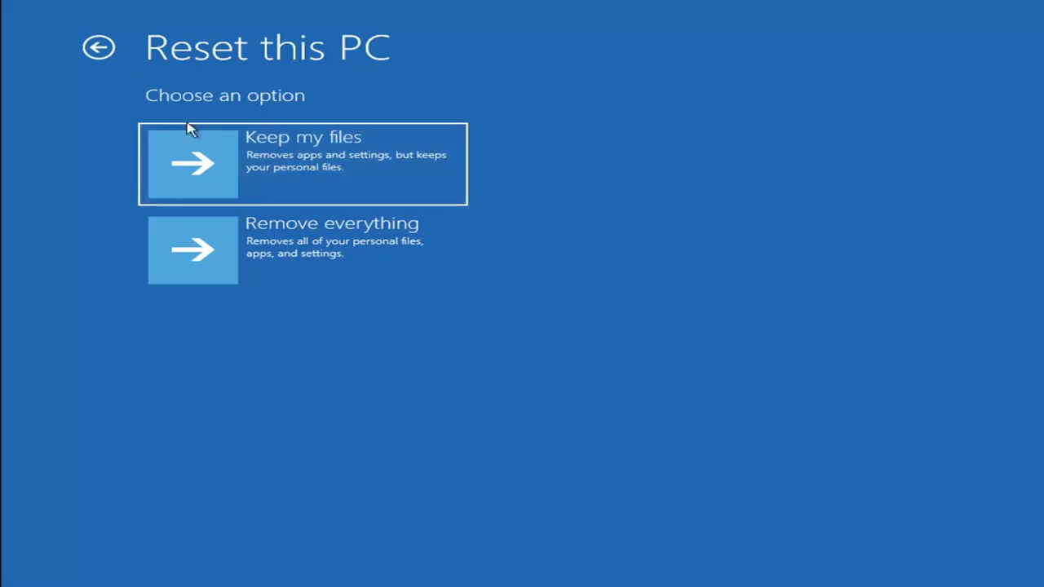
pyautogui.click(98, 48)
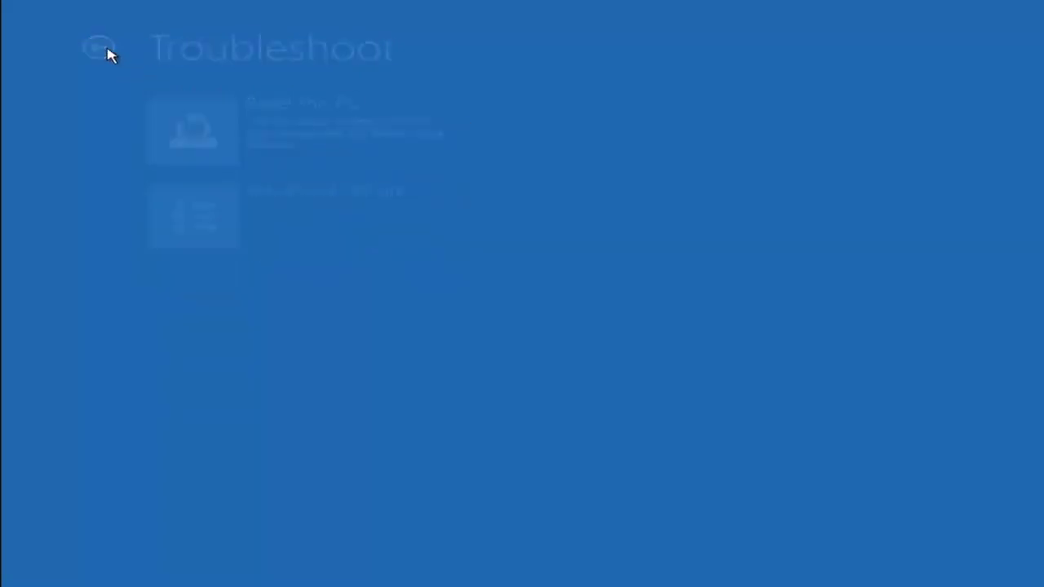
pyautogui.click(105, 49)
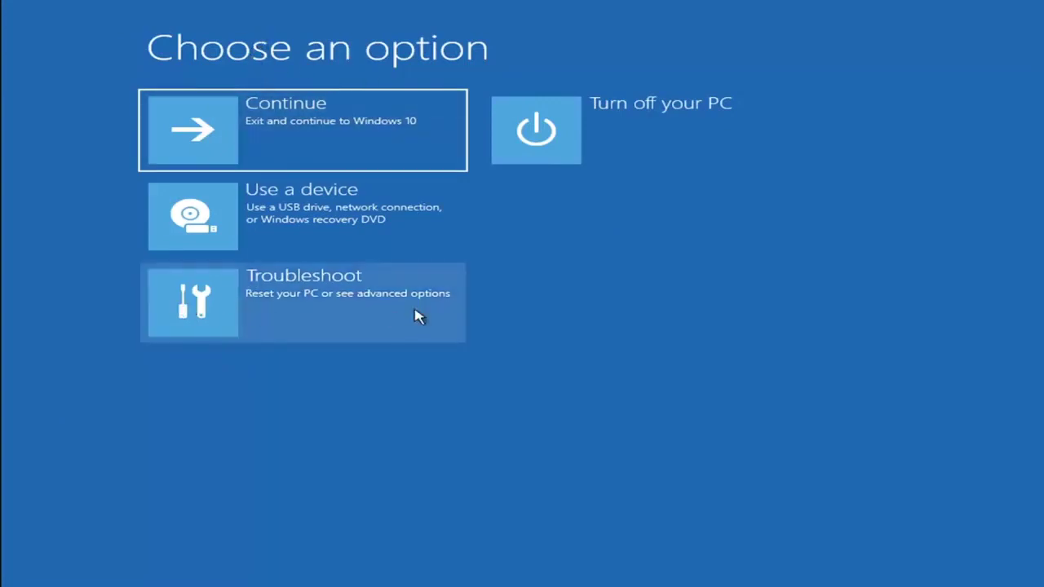
# Open Command Prompt from the advanced troubleshooting options
pyautogui.click(320, 309)
pyautogui.click(317, 226)
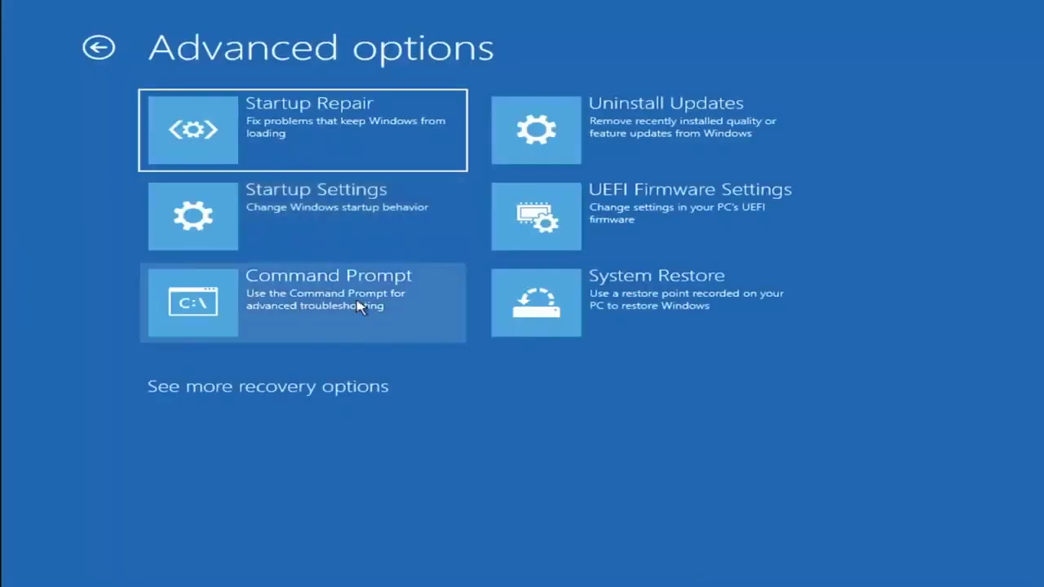
pyautogui.click(277, 318)
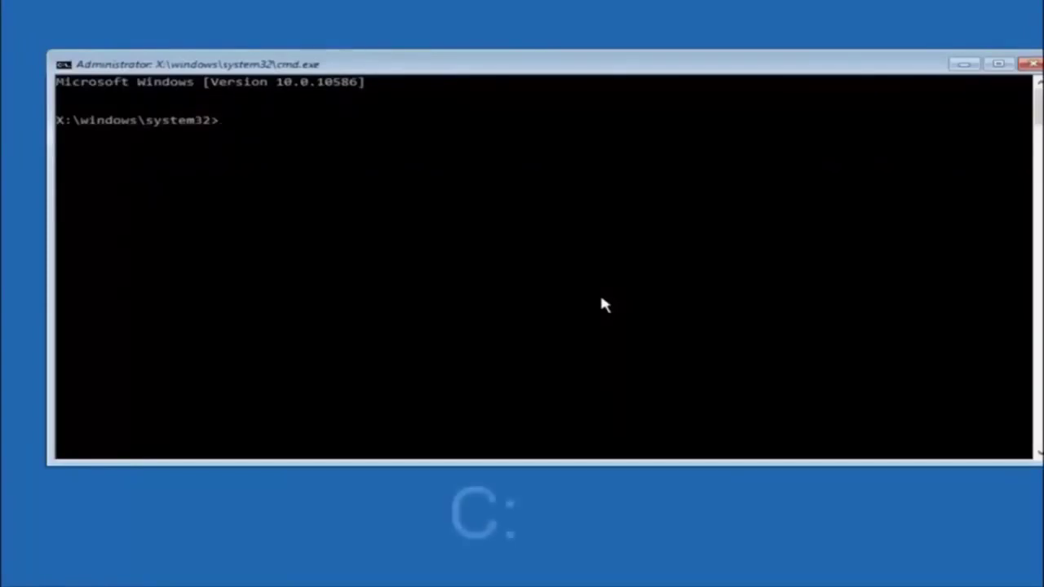
# Switch to the C: drive and list its contents with dir
pyautogui.write('c:')
pyautogui.press('Return')
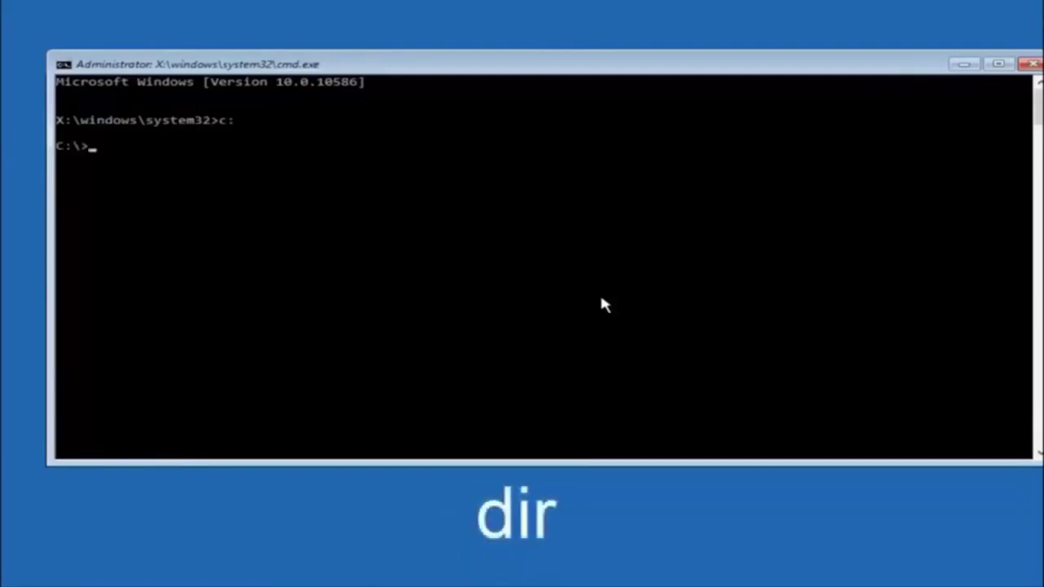
pyautogui.write('dir')
pyautogui.press('Return')
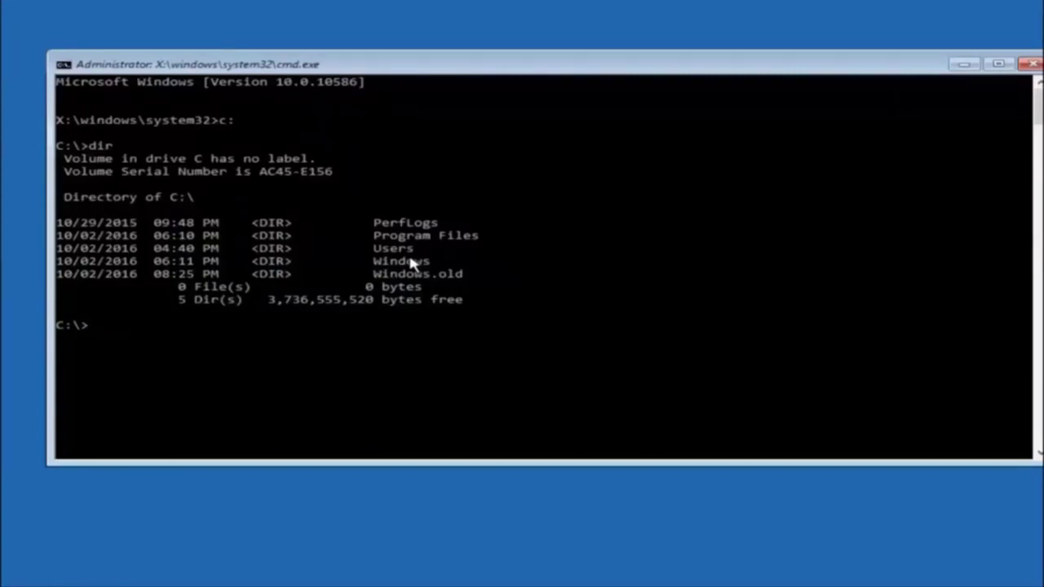
# Change to the \windows\system32\config directory and create a folder named backup in it
pyautogui.write('cd \\windows\\system32\\config')
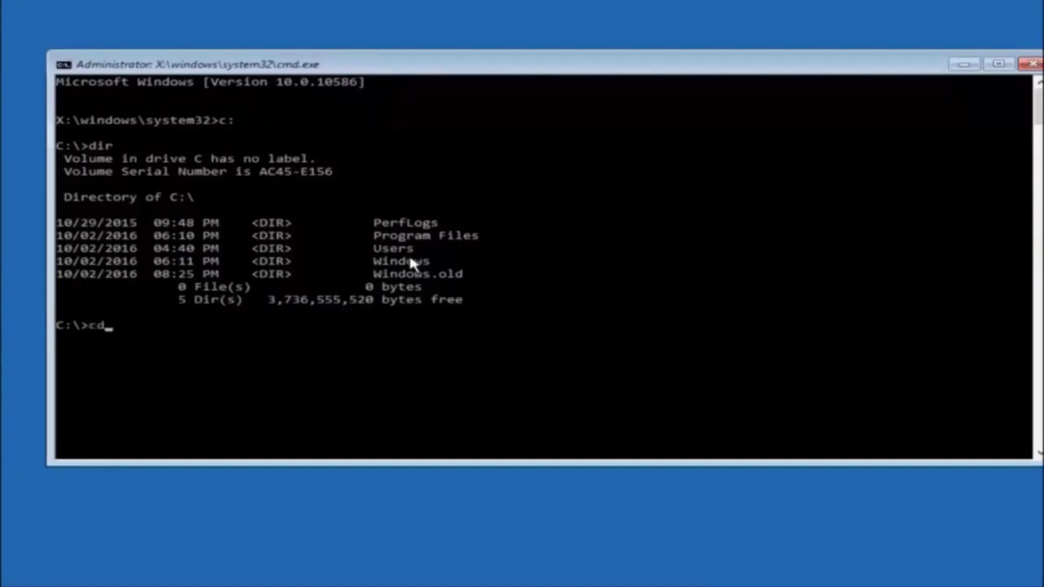
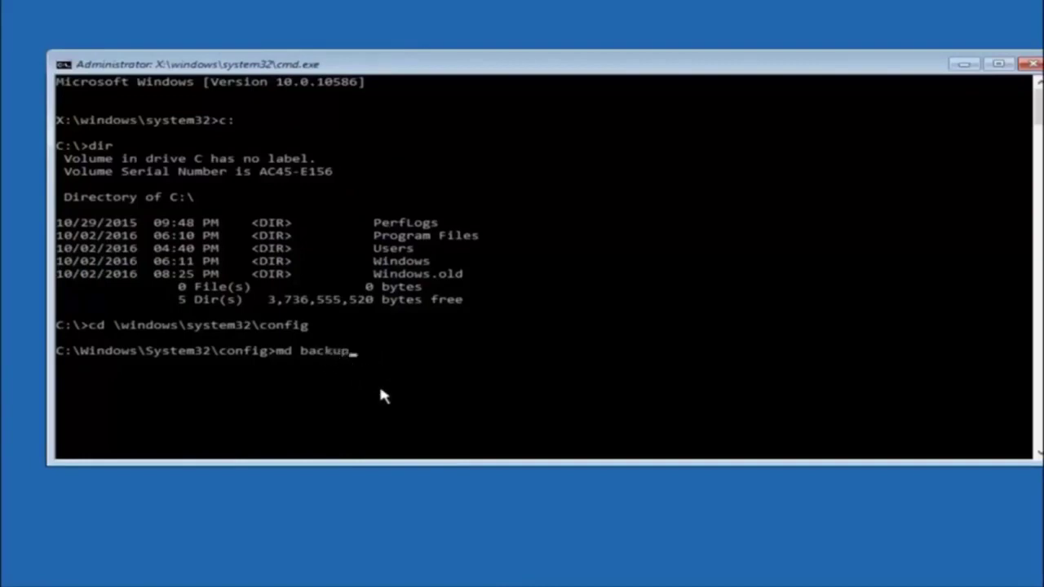
pyautogui.press('Return')
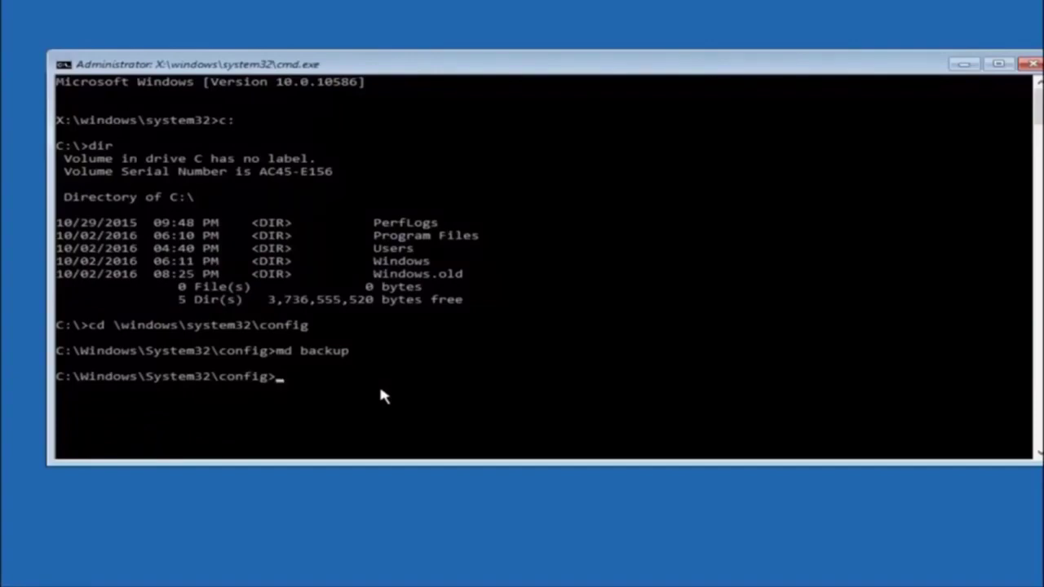
# Copy all files from the config directory into the backup folder with copy *.* backup
pyautogui.write('copy')
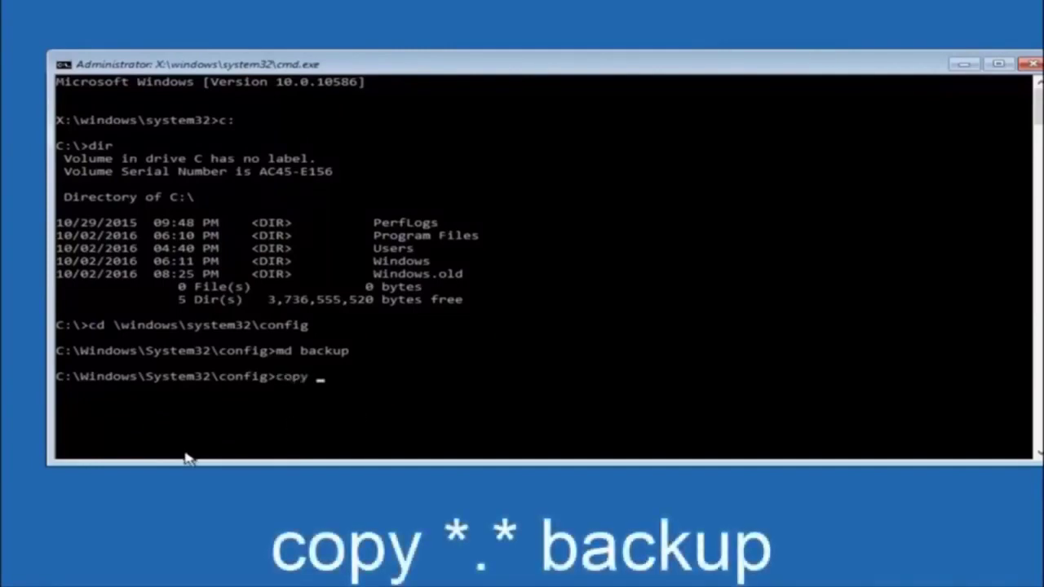
pyautogui.write(' *')
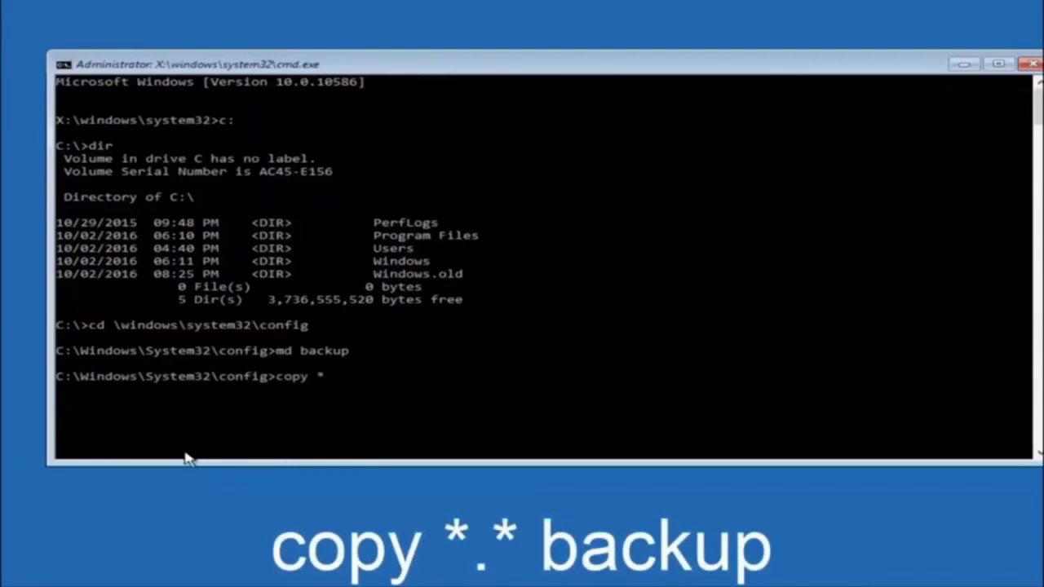
pyautogui.write('.*')
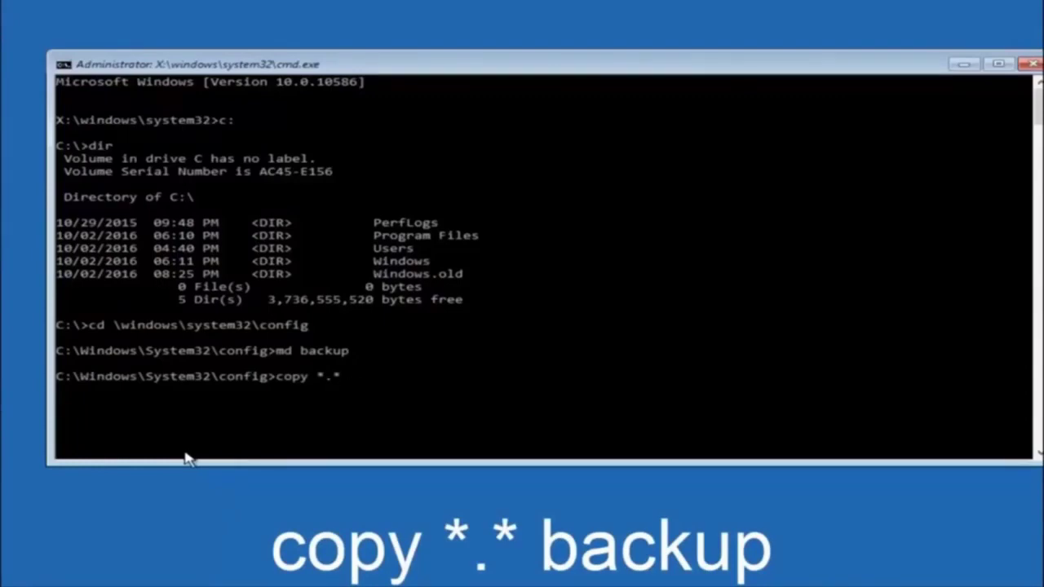
pyautogui.write(' backup')
pyautogui.press('Return')
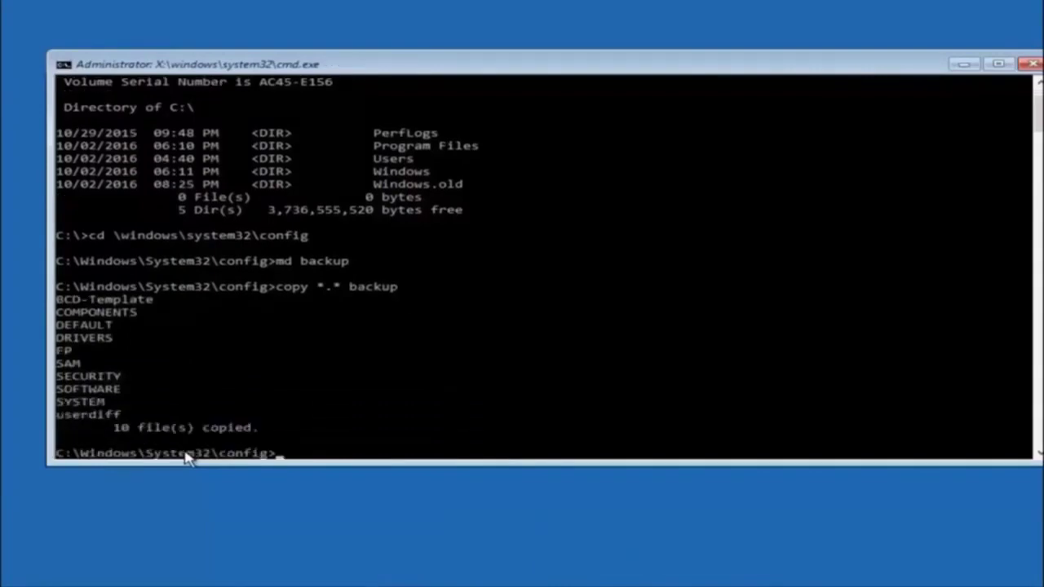
# Change to the regback directory inside config and list its contents with dir
pyautogui.write('cd')
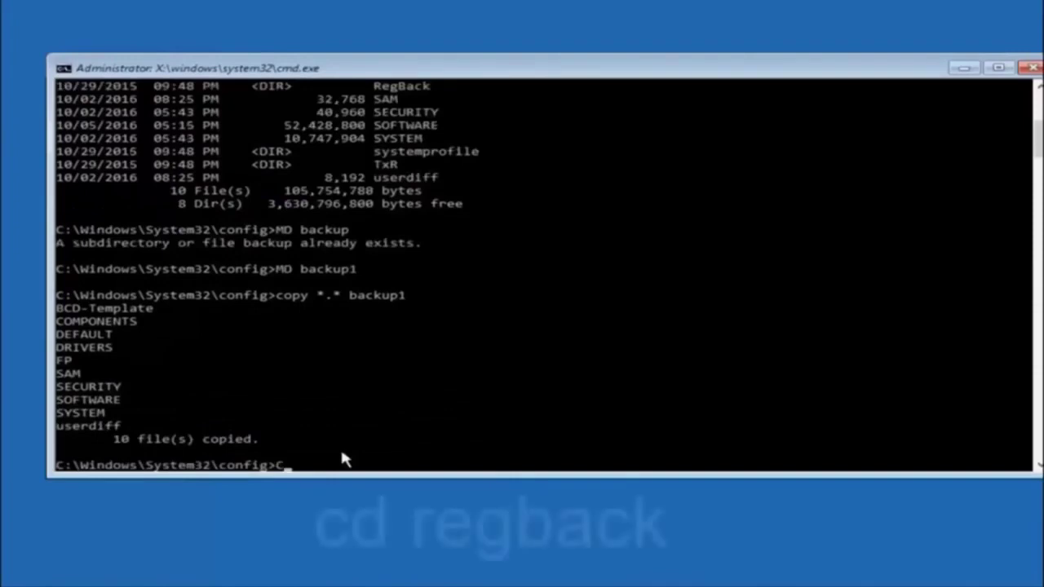
pyautogui.write('CD')
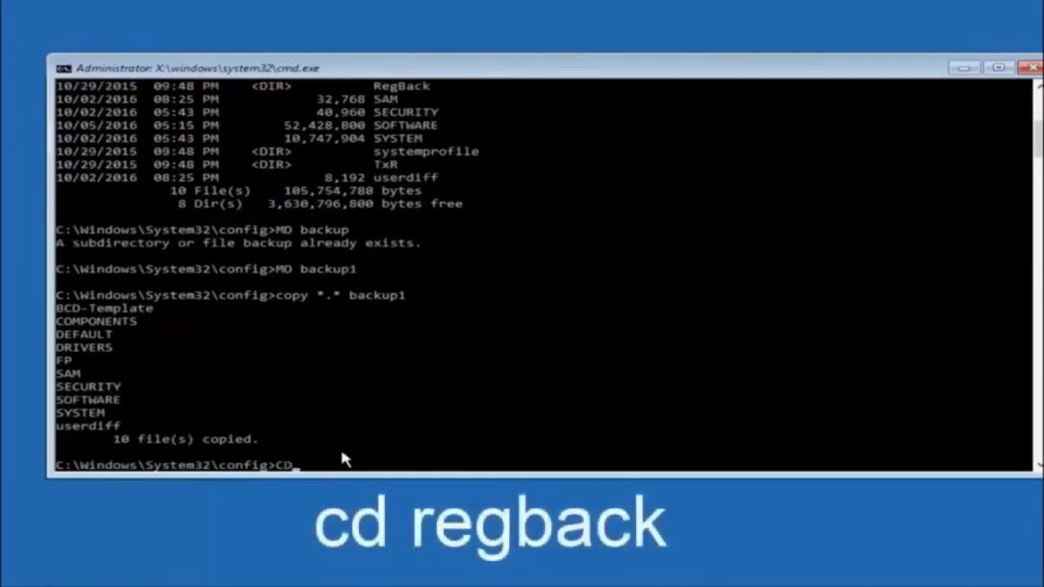
pyautogui.write(' regback')
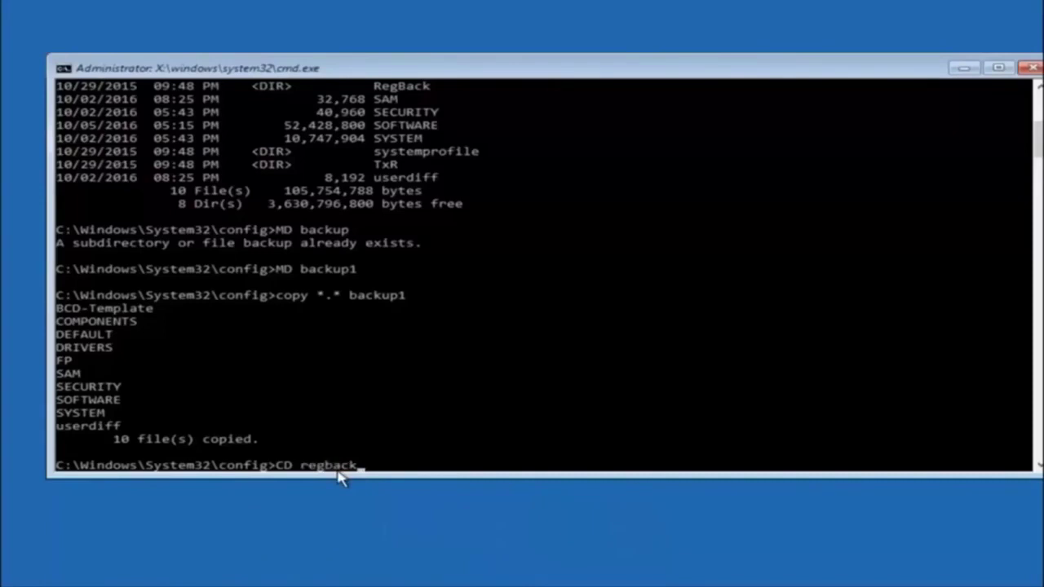
pyautogui.press('Return')
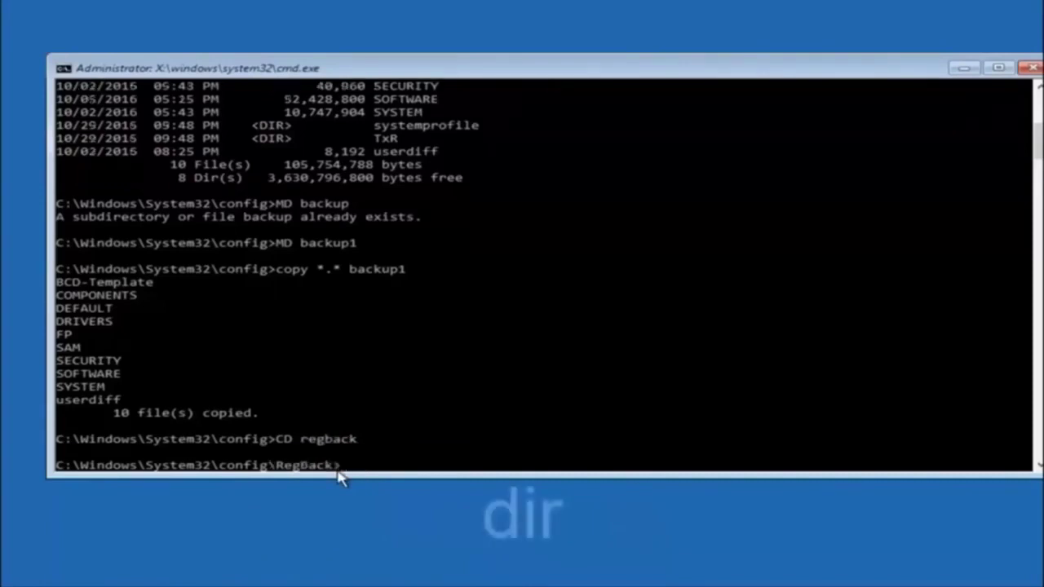
pyautogui.write('dir')
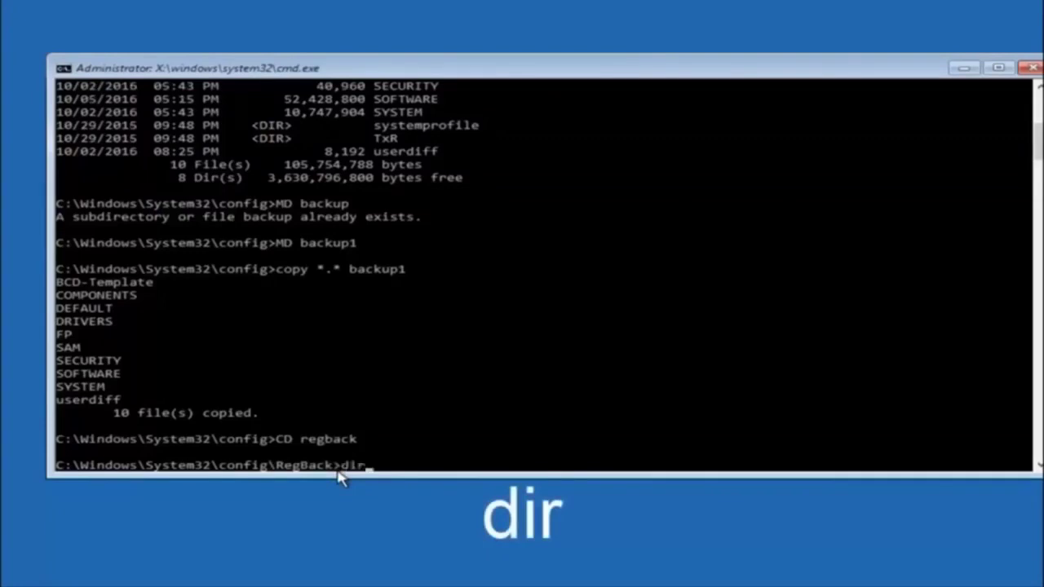
pyautogui.press('Return')
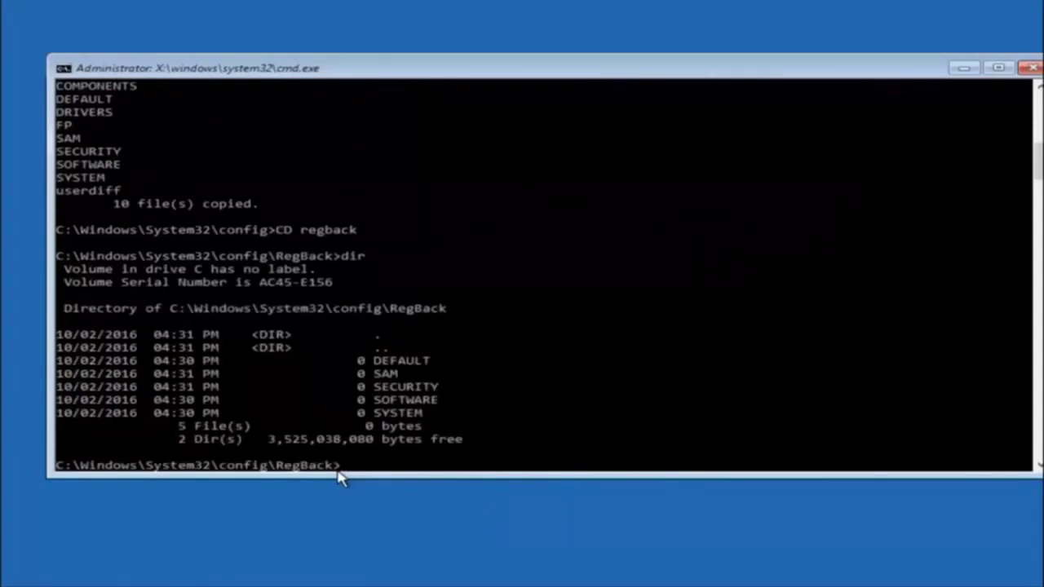
# Copy all RegBack files to the parent config directory with copy *.* .., answer A to overwrite all, and close Command Prompt
pyautogui.write('copy')
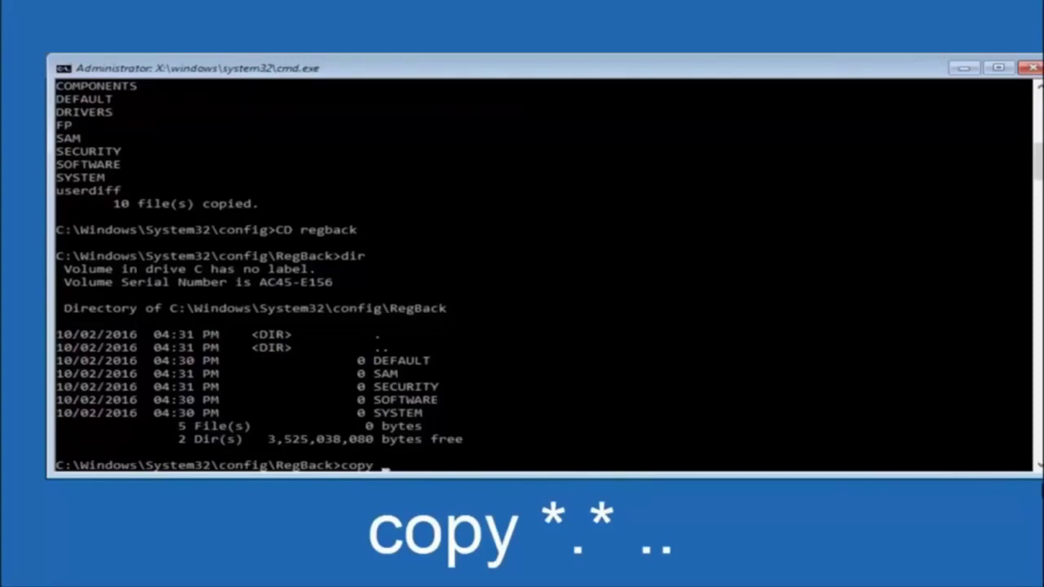
pyautogui.click(384, 466)
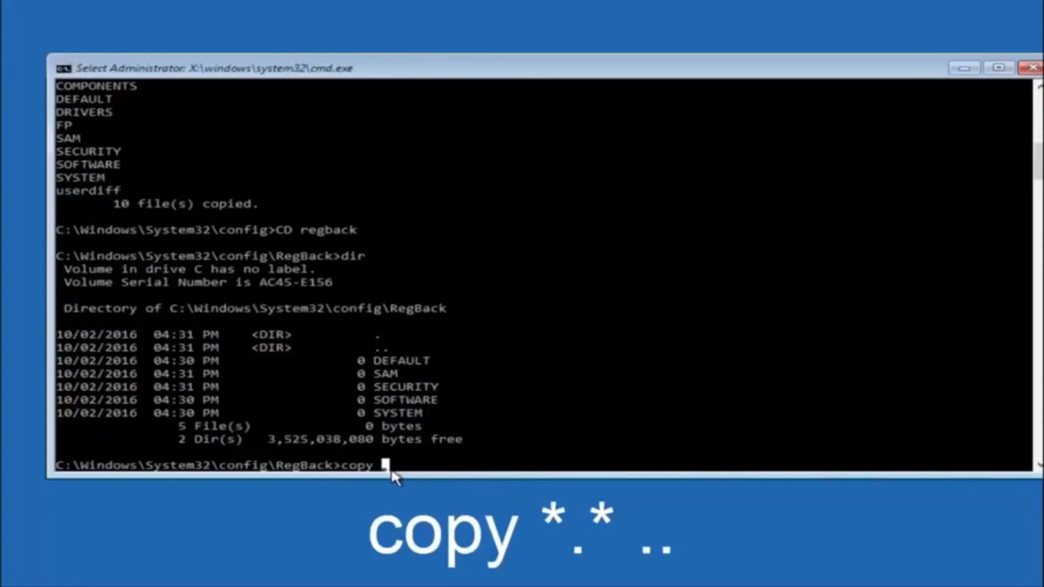
pyautogui.write('*.')
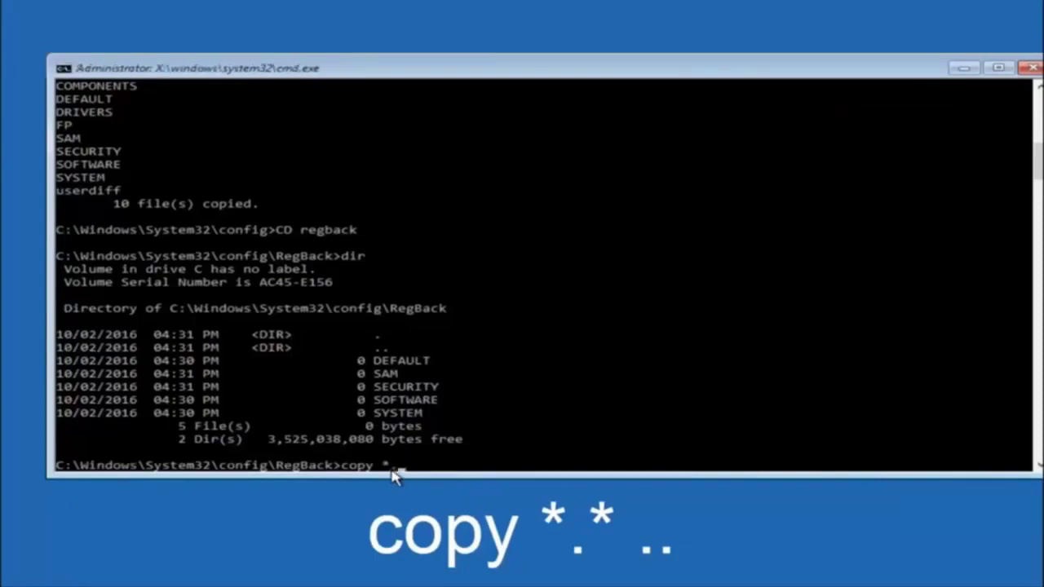
pyautogui.write('* ..')
pyautogui.press('Return')
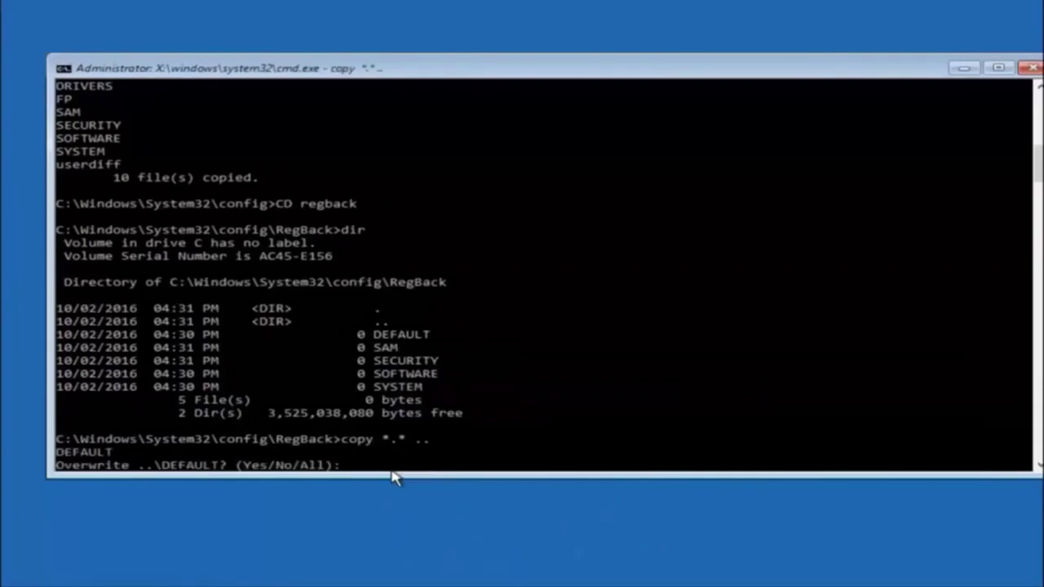
pyautogui.write('A')
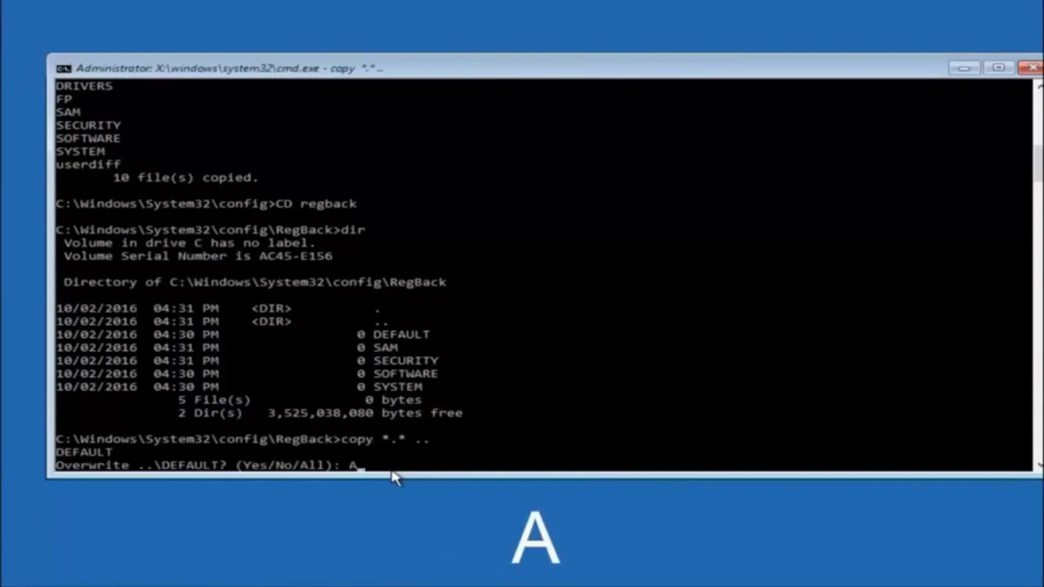
pyautogui.press('Return')
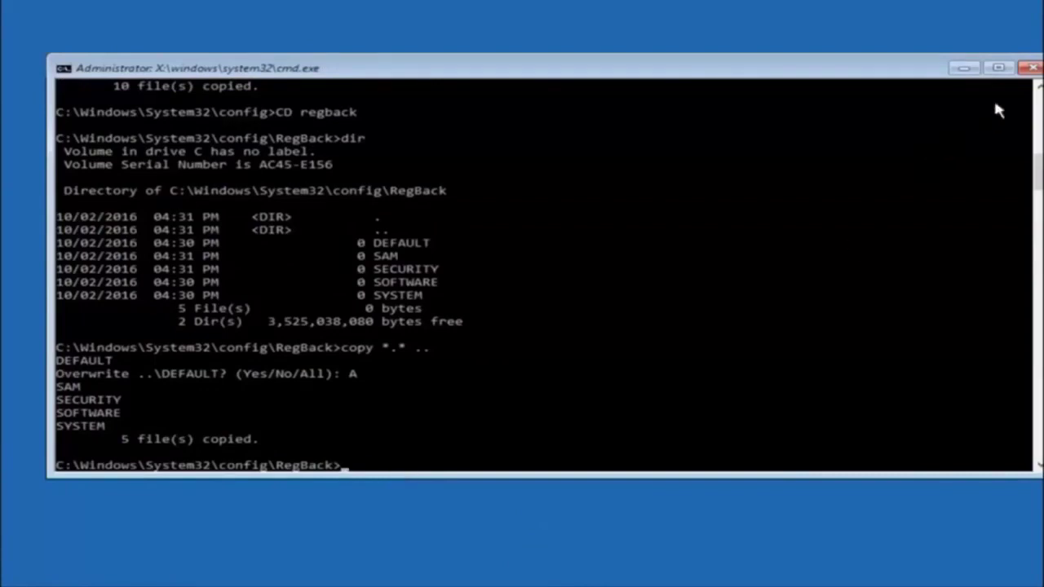
pyautogui.click(1030, 68)
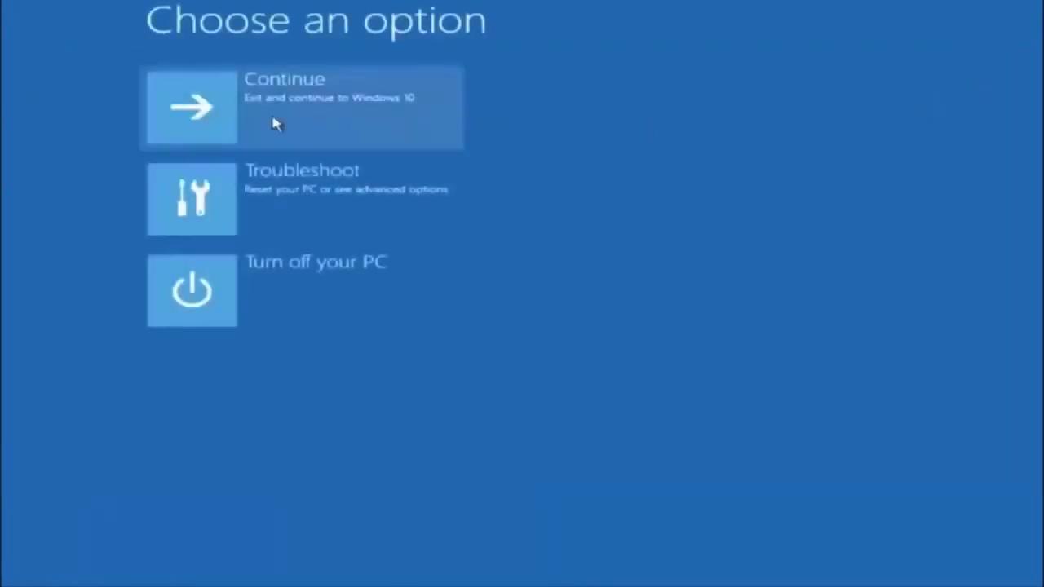